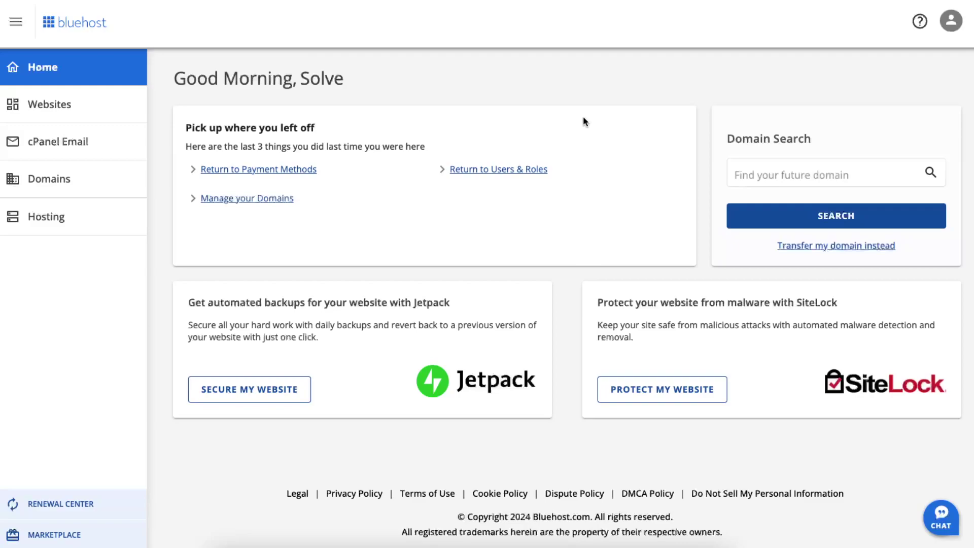
Go to the Domains page listing solvestorm.online as an external domain.
left_click(62, 179)
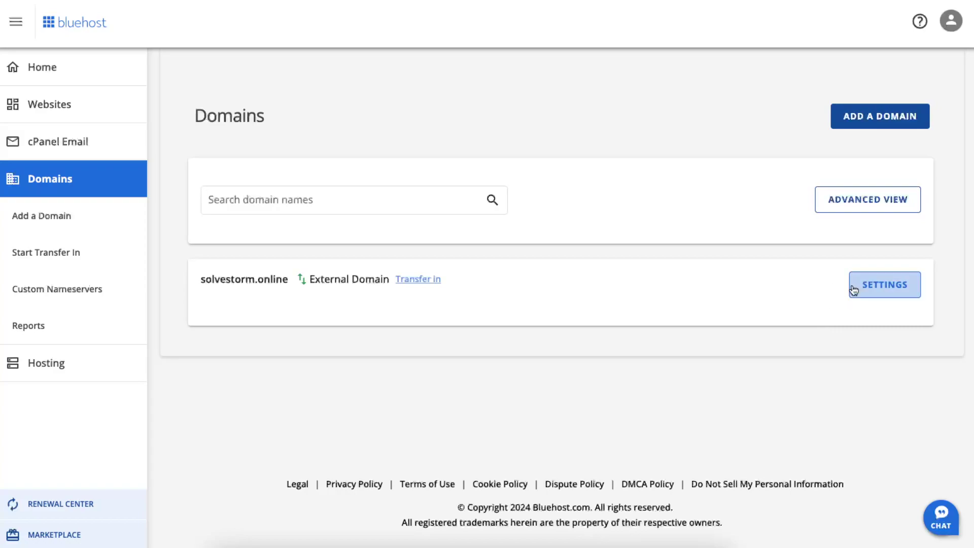
Open solvestorm.online settings and start a new type A advanced DNS record.
left_click(882, 287)
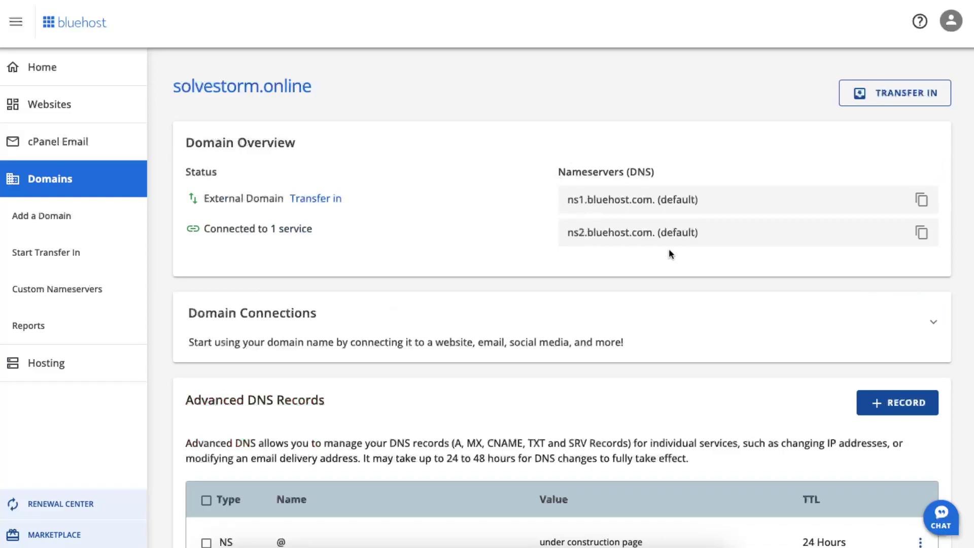
scroll(715, 301, "down", 3)
scroll(716, 306, "down", 3)
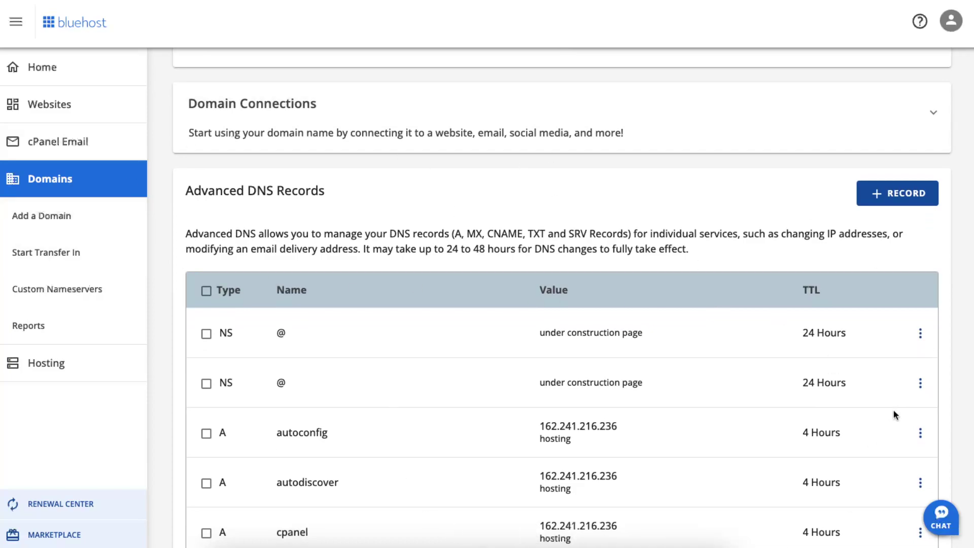
scroll(895, 403, "up", 4)
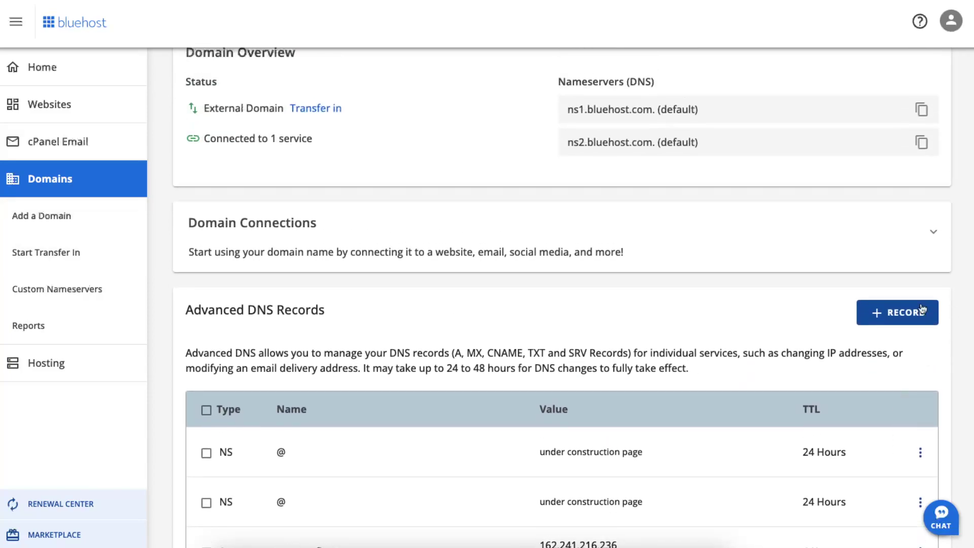
left_click(917, 314)
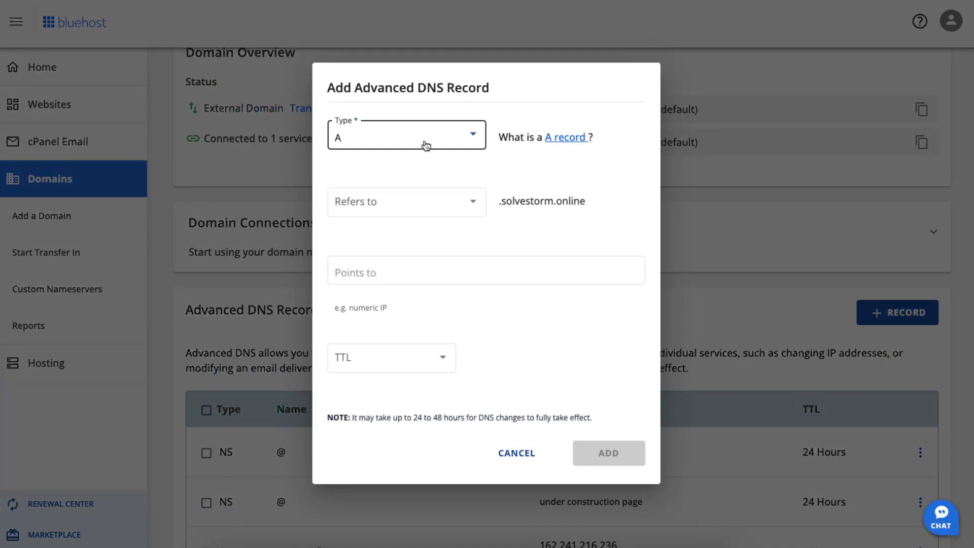
left_click(426, 139)
scroll(380, 232, "down", 2)
scroll(380, 232, "down", 2)
left_click(554, 238)
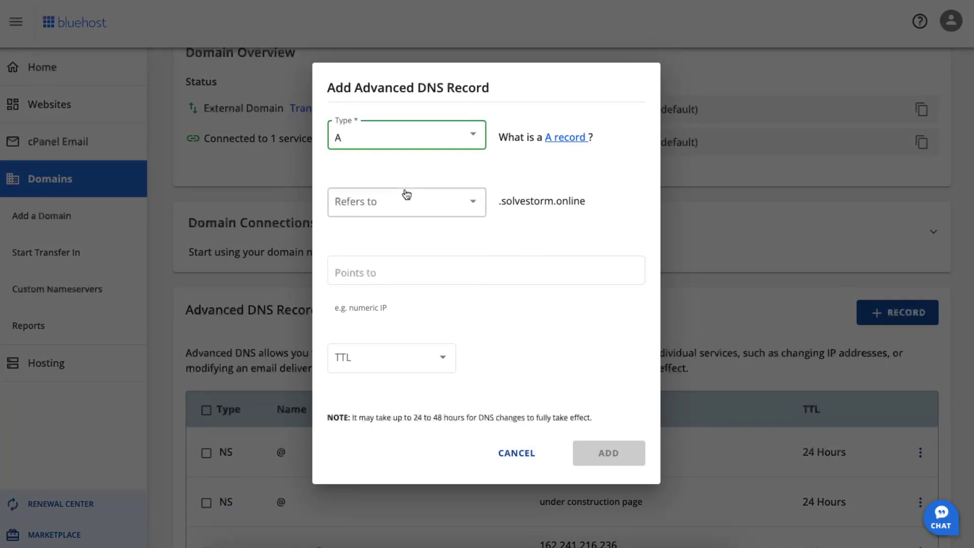
left_click(358, 273)
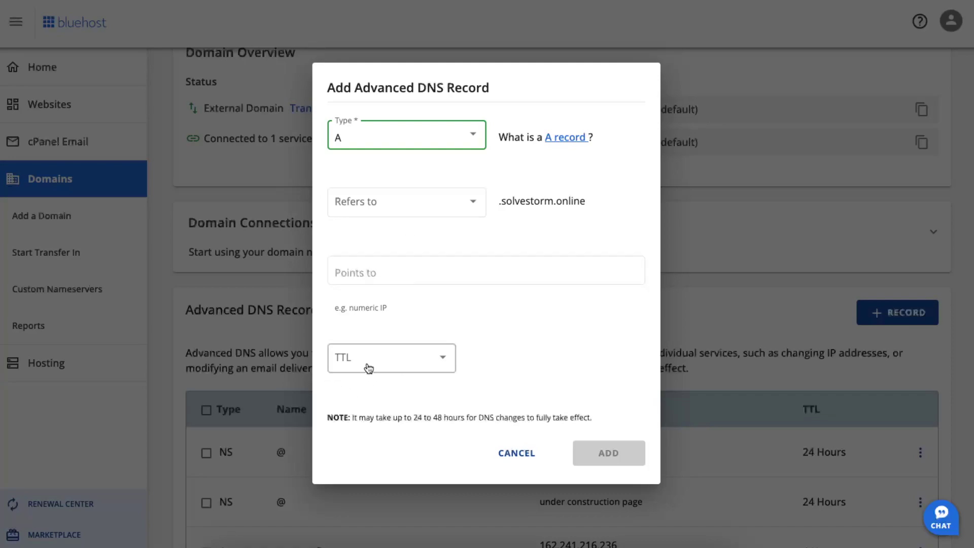